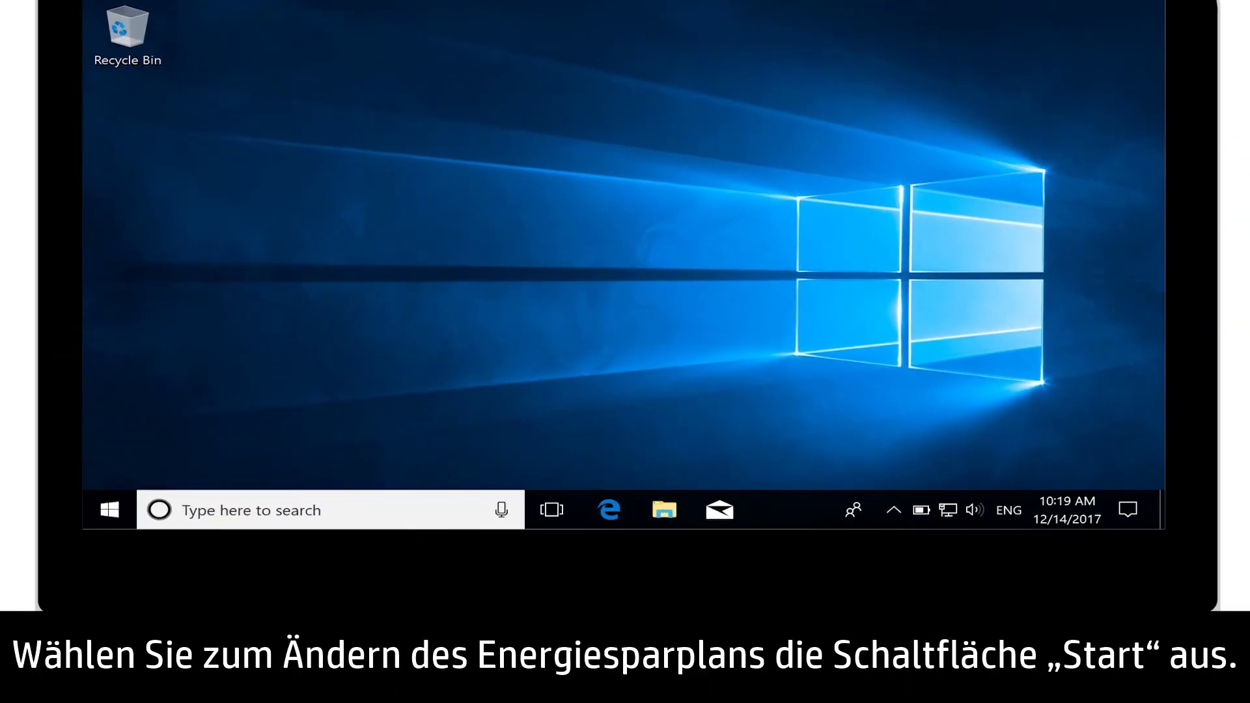
Search Start for 'Choose a power plan' and open the Control Panel Power Options result
left_click(112, 507)
type("Cho")
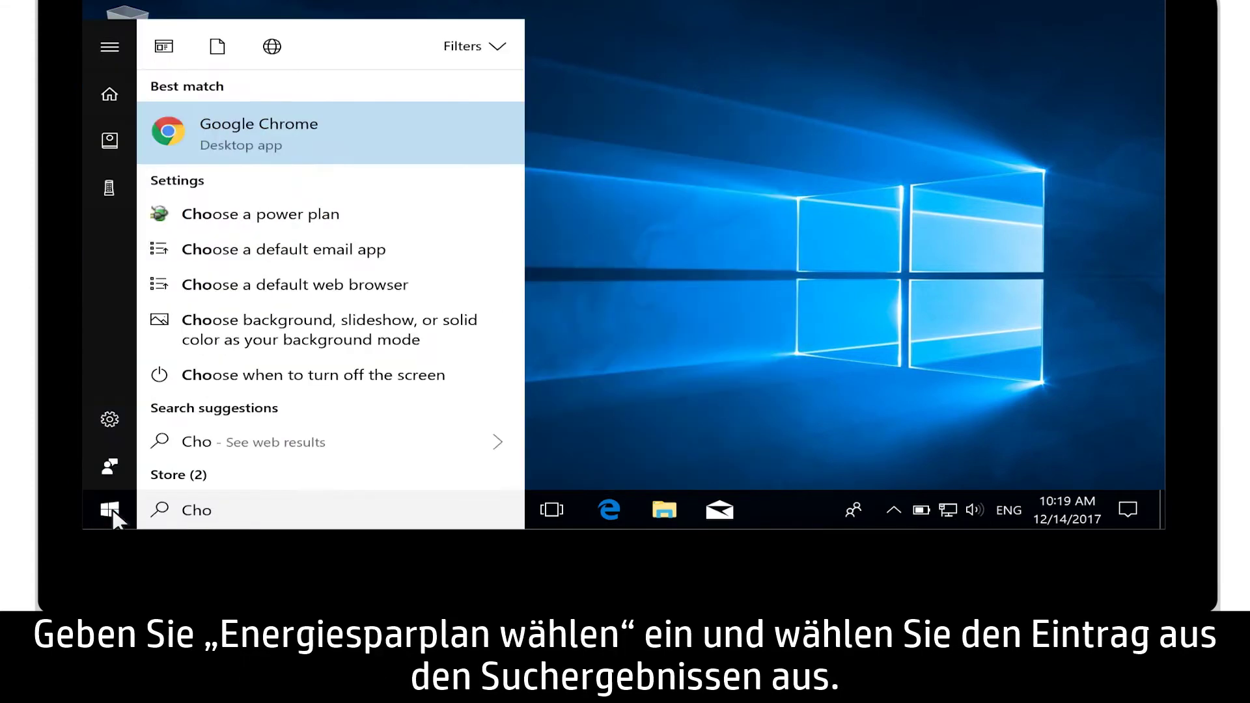
type("ose a power plan")
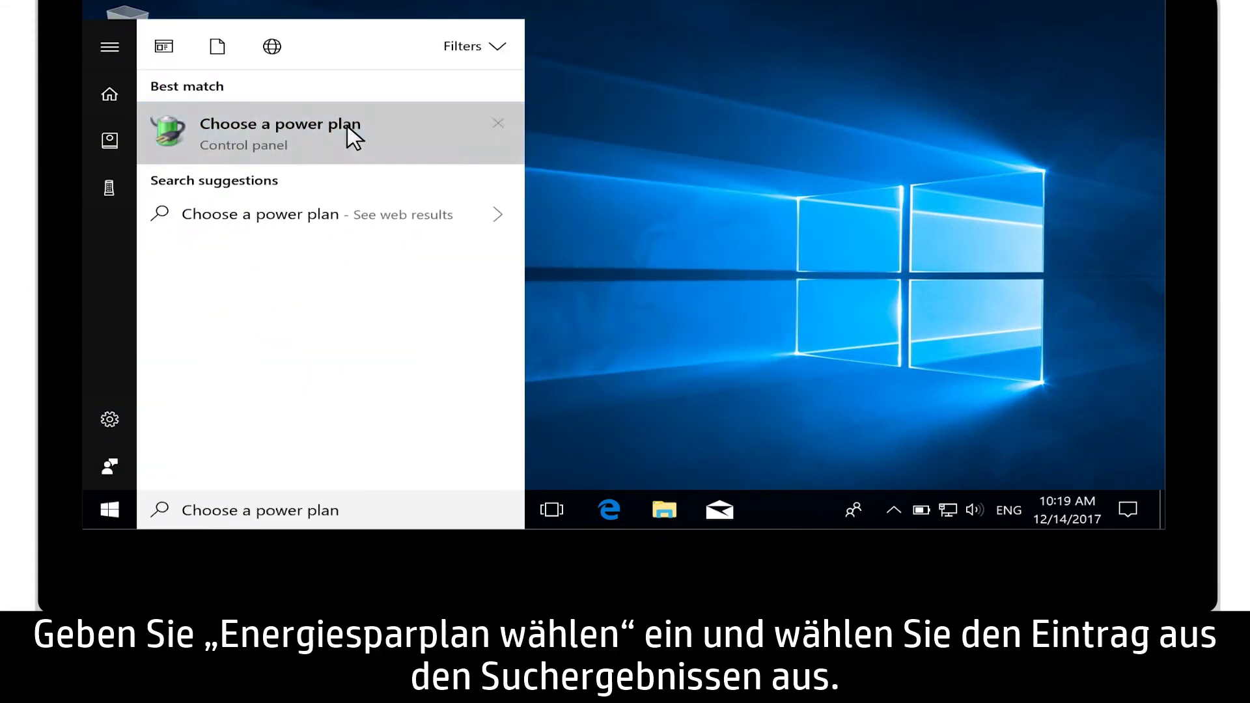
left_click(353, 136)
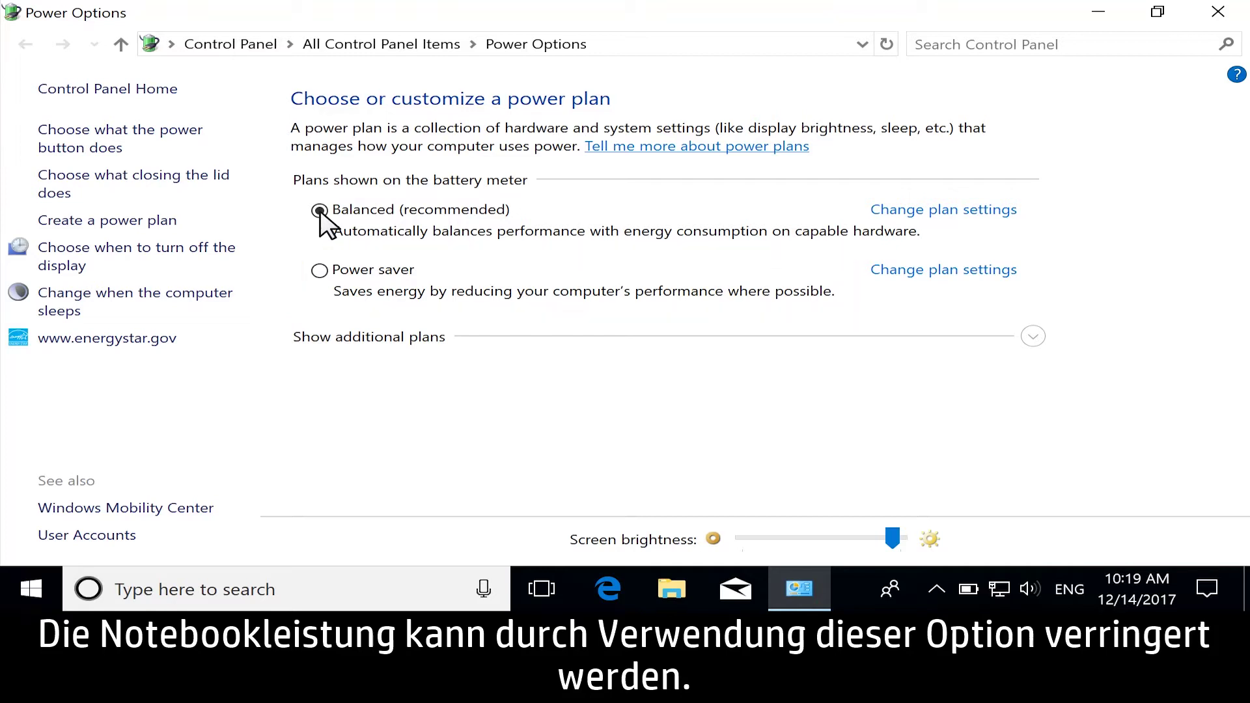
Expand 'Show additional plans' in Power Options, keeping Balanced selected
left_click(1033, 338)
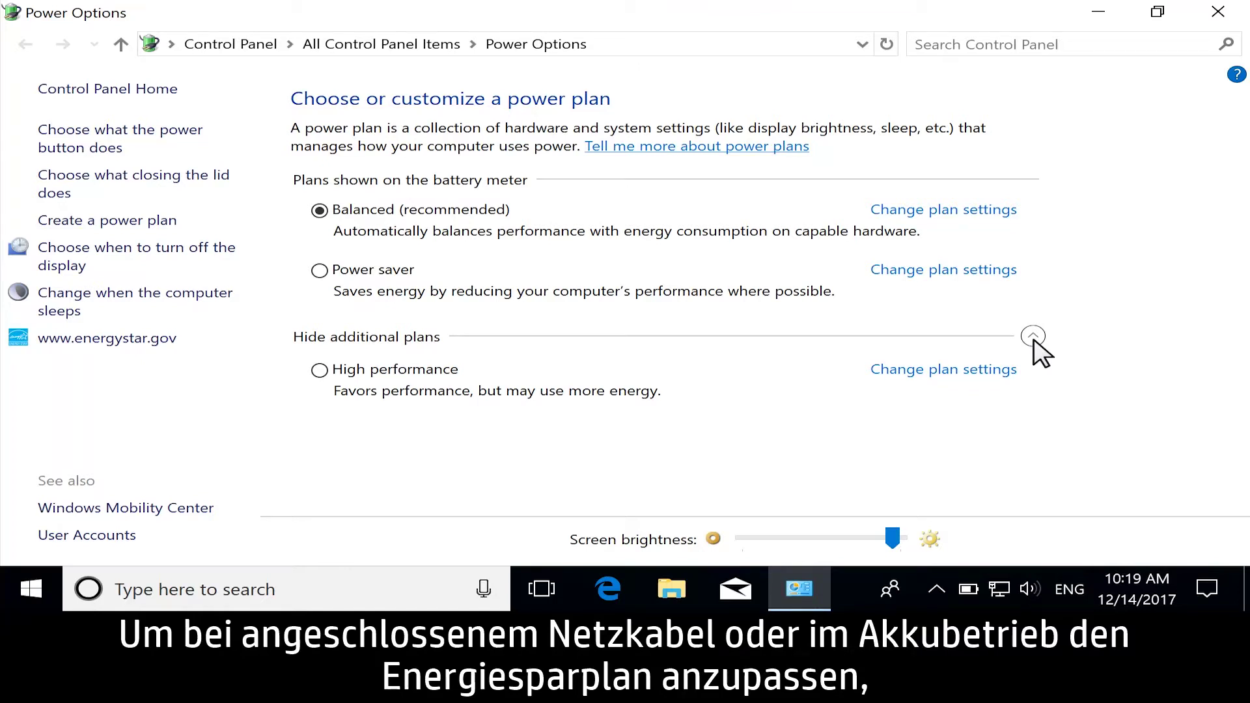
Lower the Balanced plan's On battery brightness slider slightly and save the plan settings
left_click(985, 210)
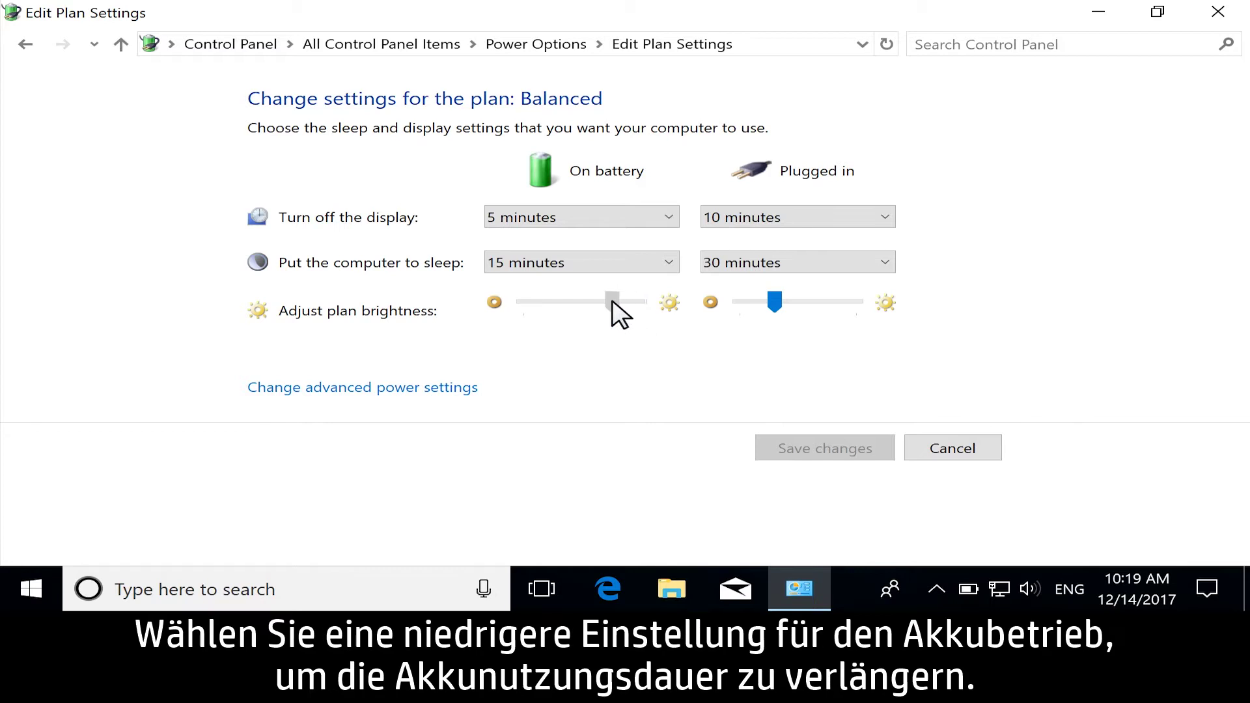
left_click_drag(612, 302, 601, 302)
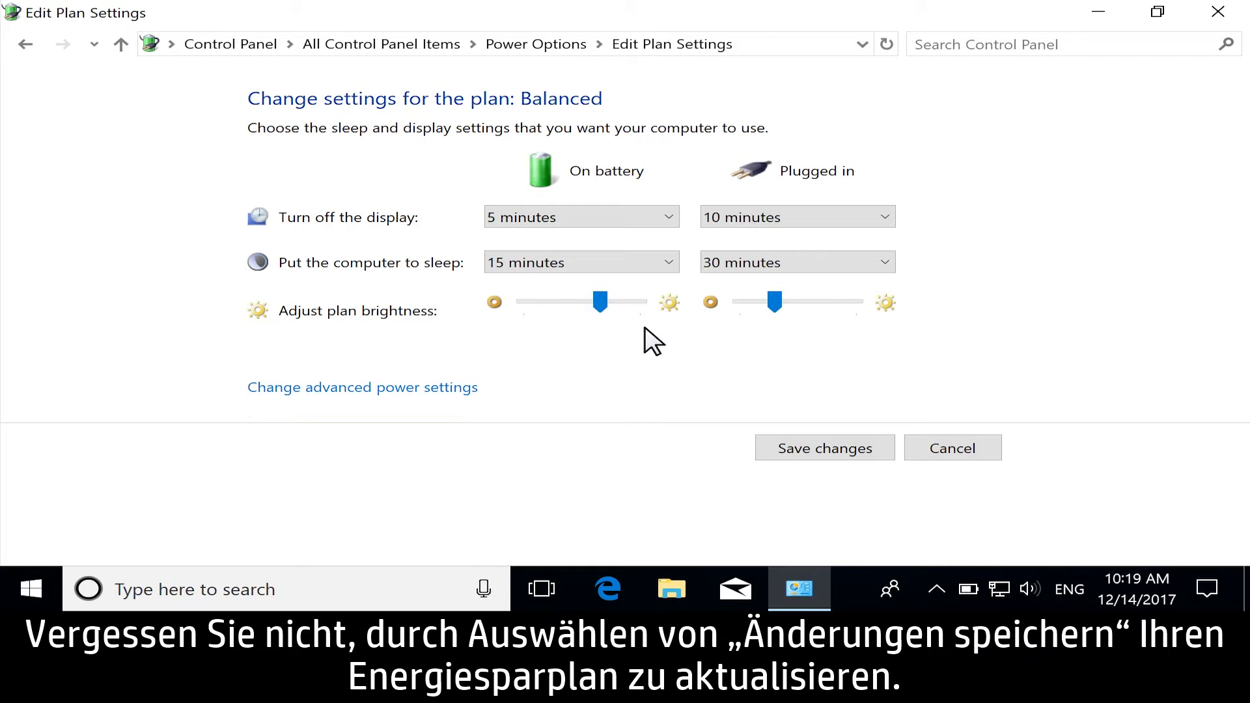
left_click(849, 449)
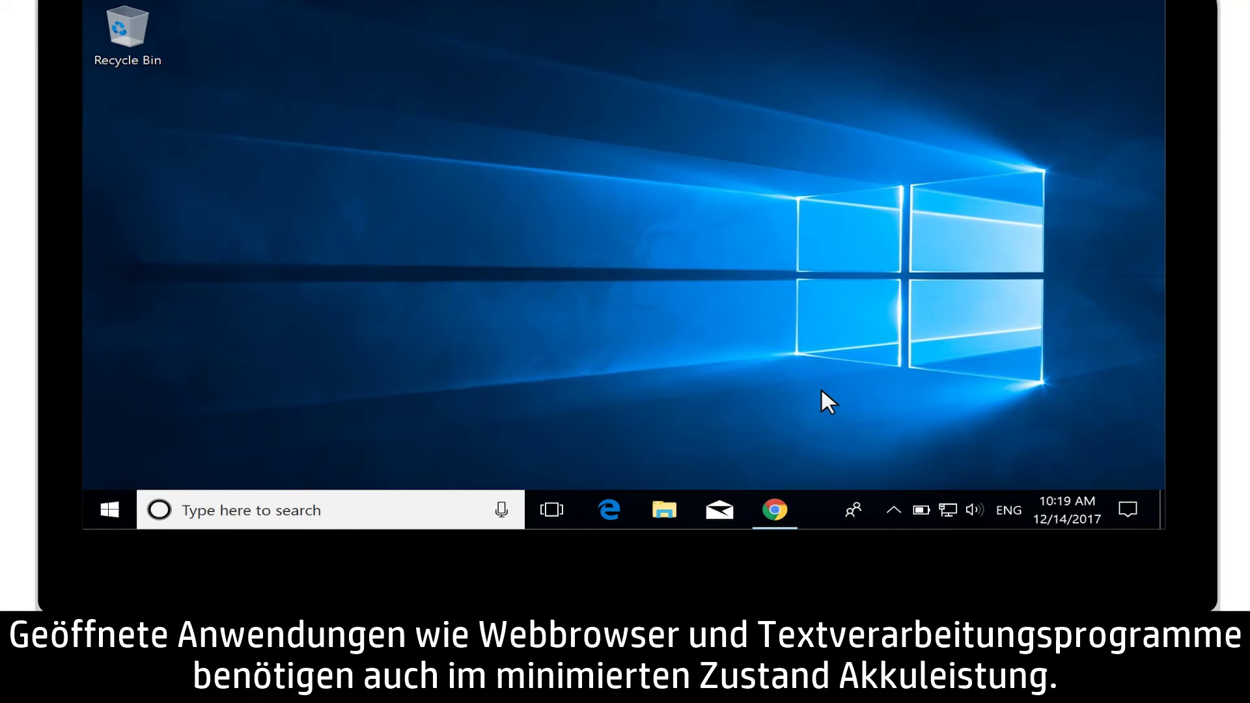
Restore the unused Google Chrome window from the taskbar and close it
left_click(777, 510)
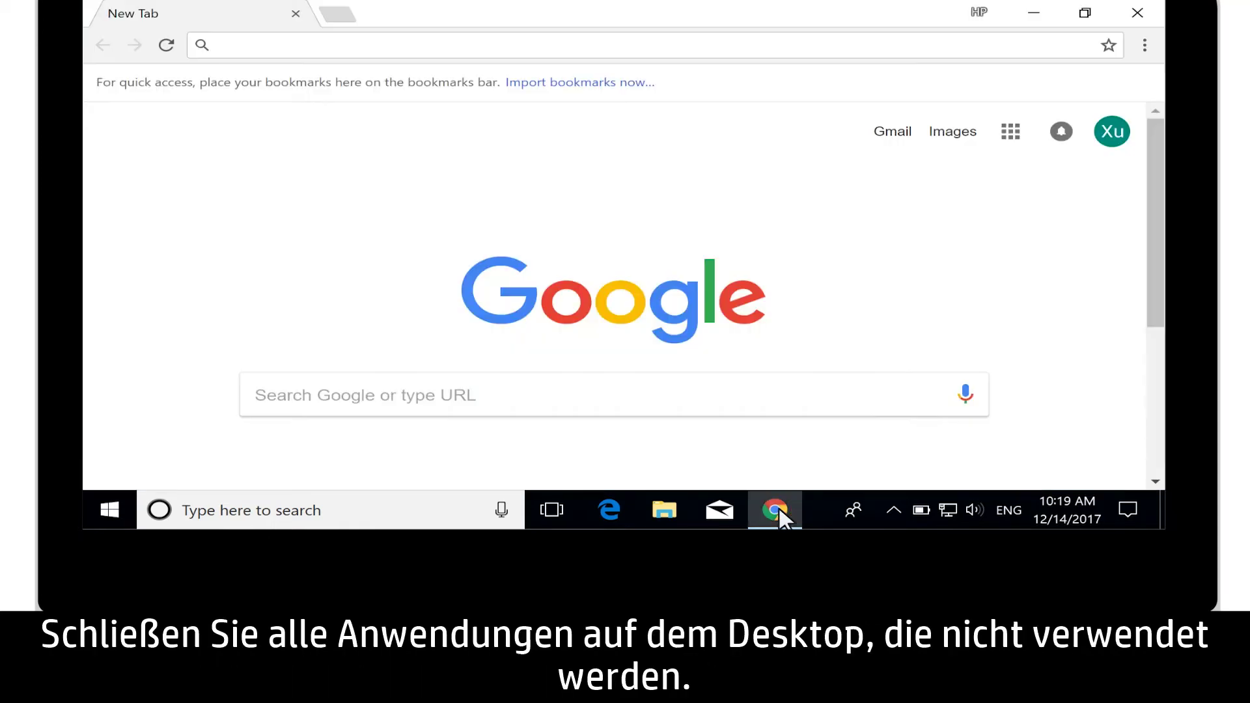
left_click(1140, 13)
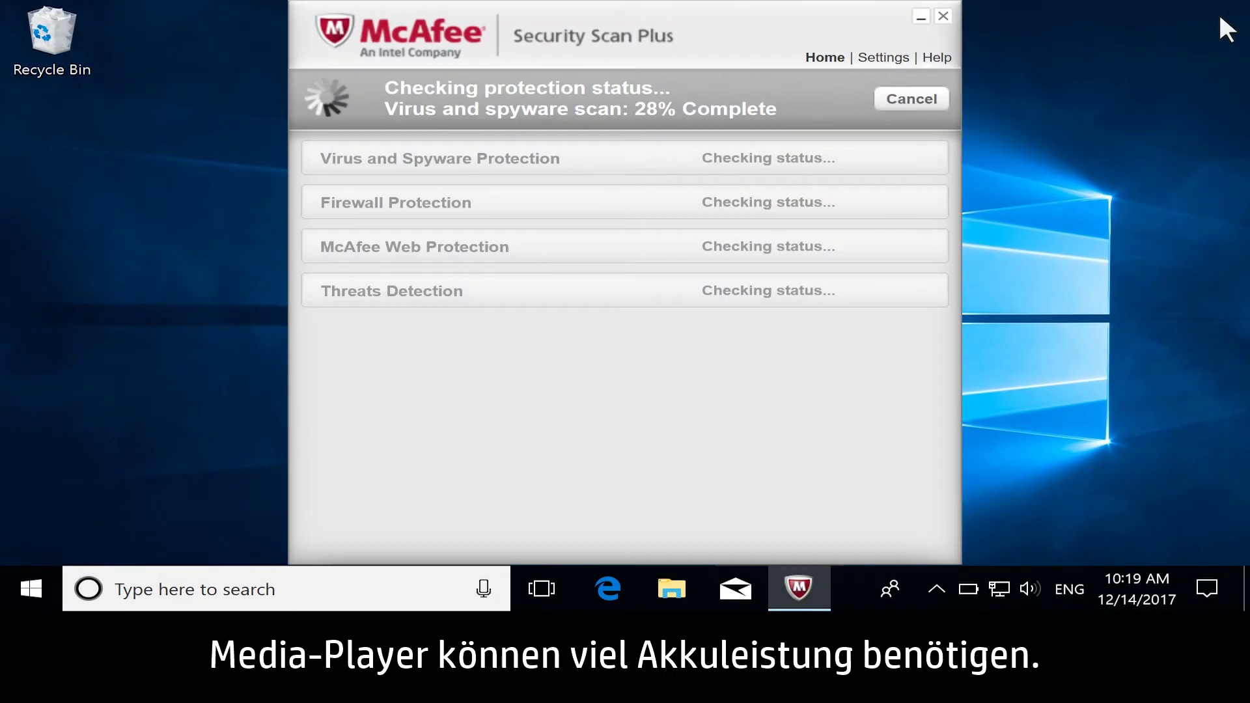
Cancel the McAfee virus and spyware scan running at 28%
left_click(929, 99)
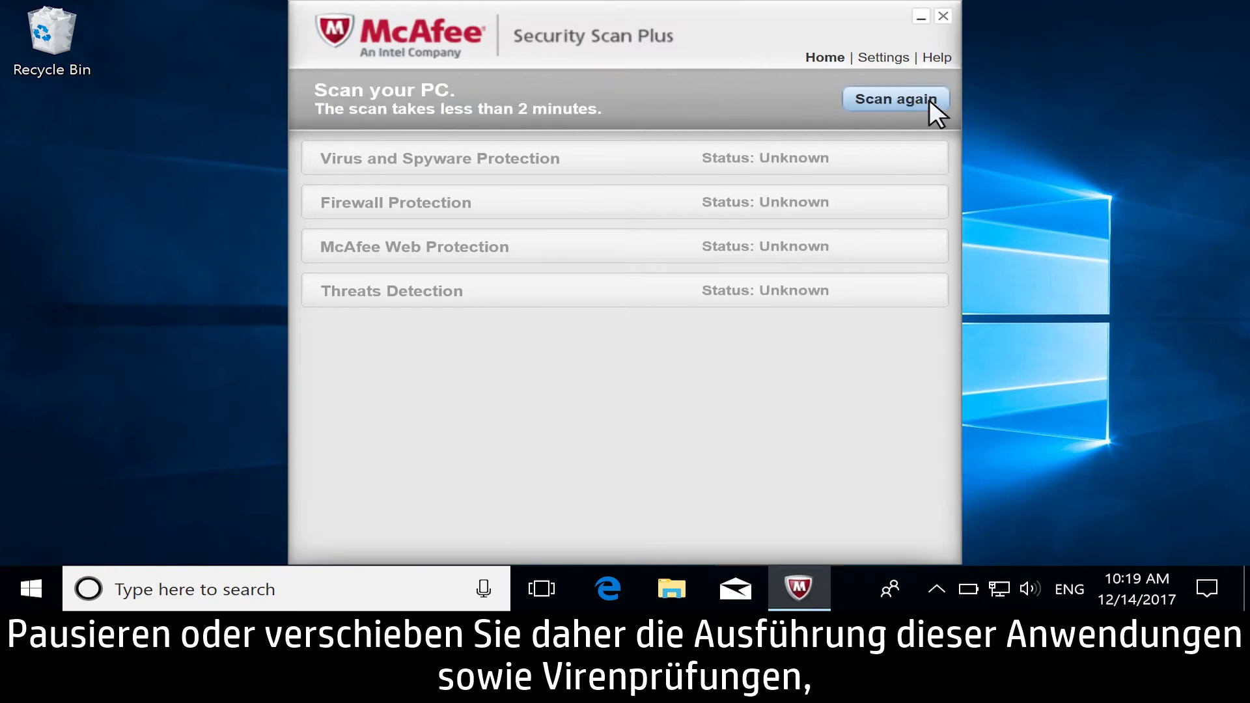